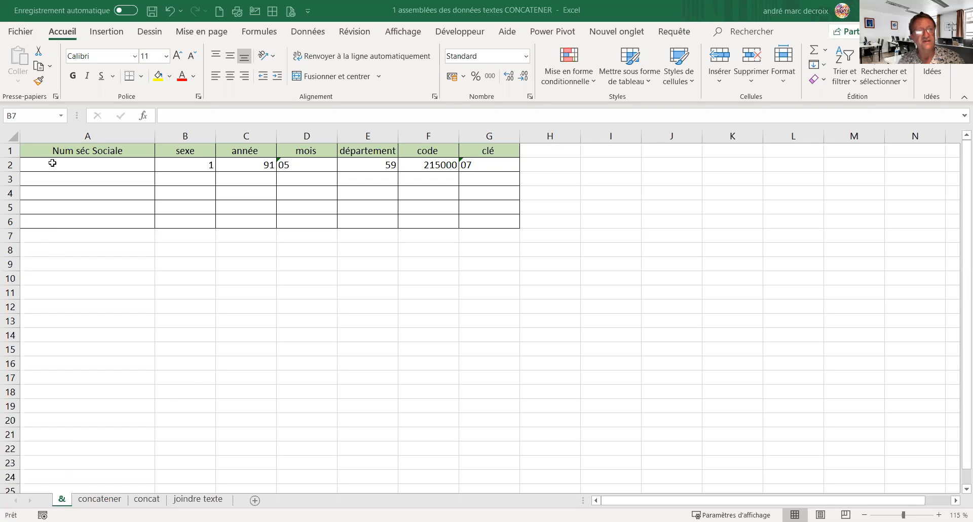
- Join the six parts of the social security number in A2 with the formula =B2&C2&D2&E2&F2&G2
click(53, 165)
text(=)
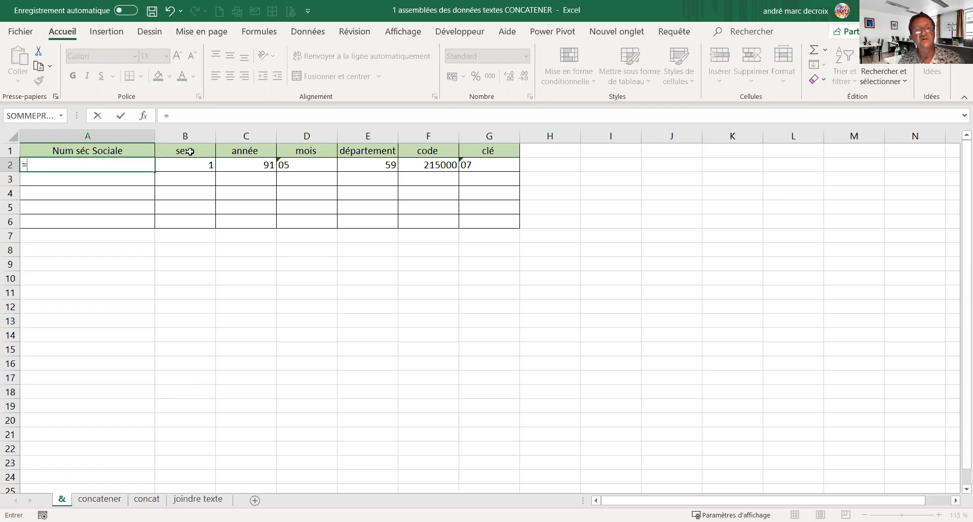
click(188, 167)
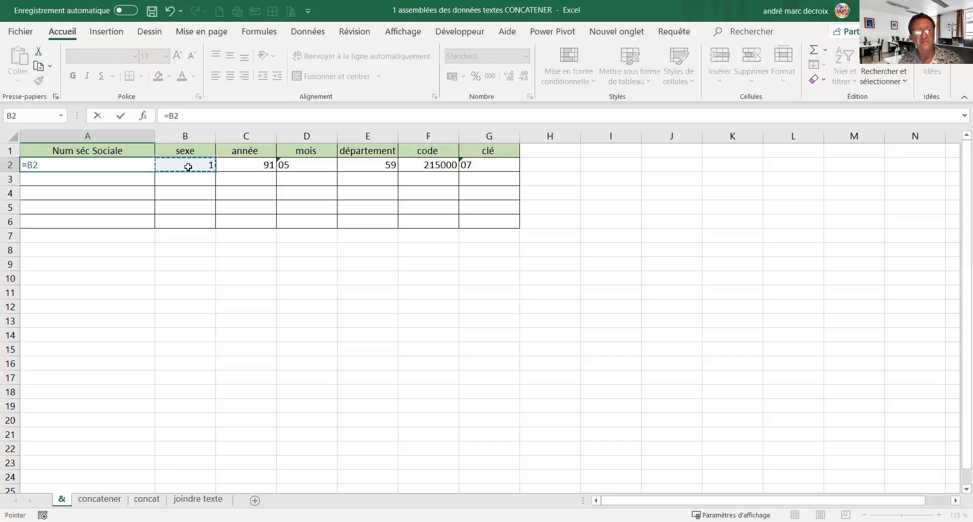
text(&)
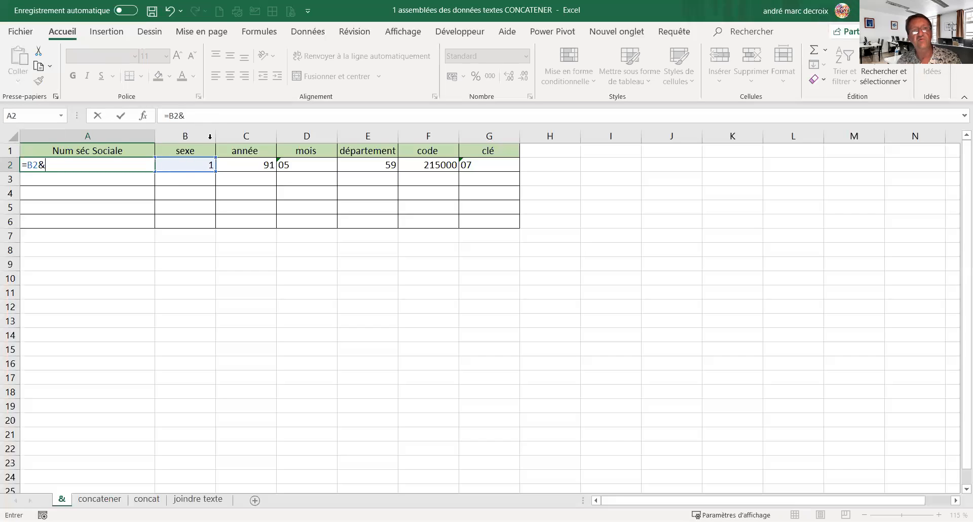
click(249, 166)
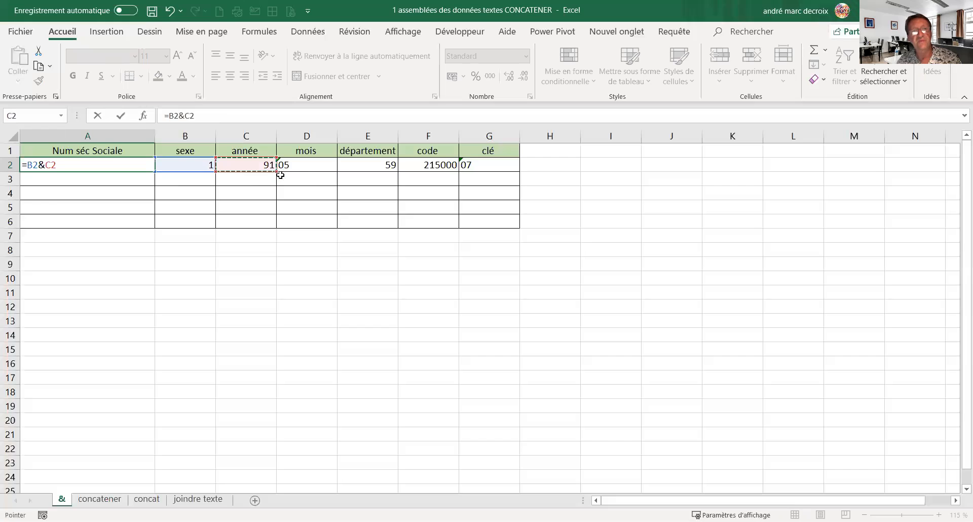
text(&)
click(312, 170)
text(&)
click(375, 167)
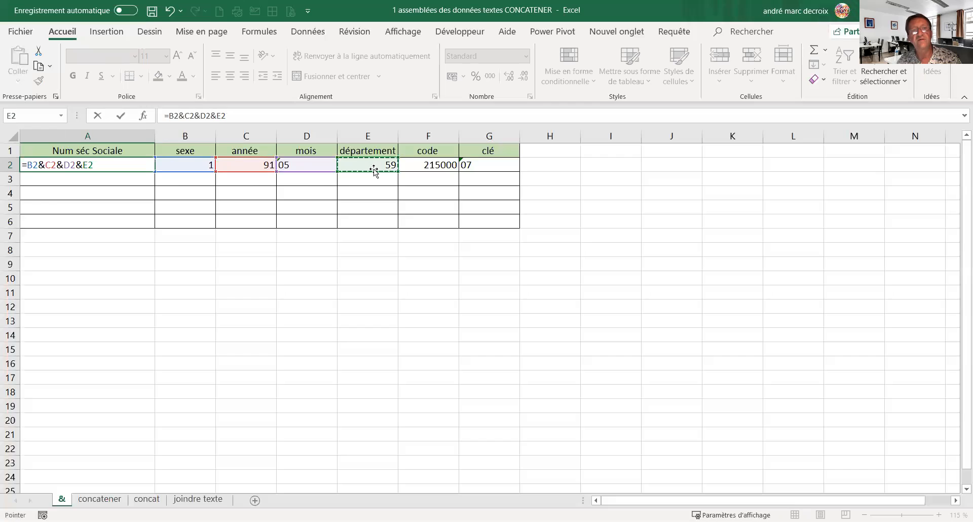
text(&)
click(428, 171)
text(&)
click(470, 166)
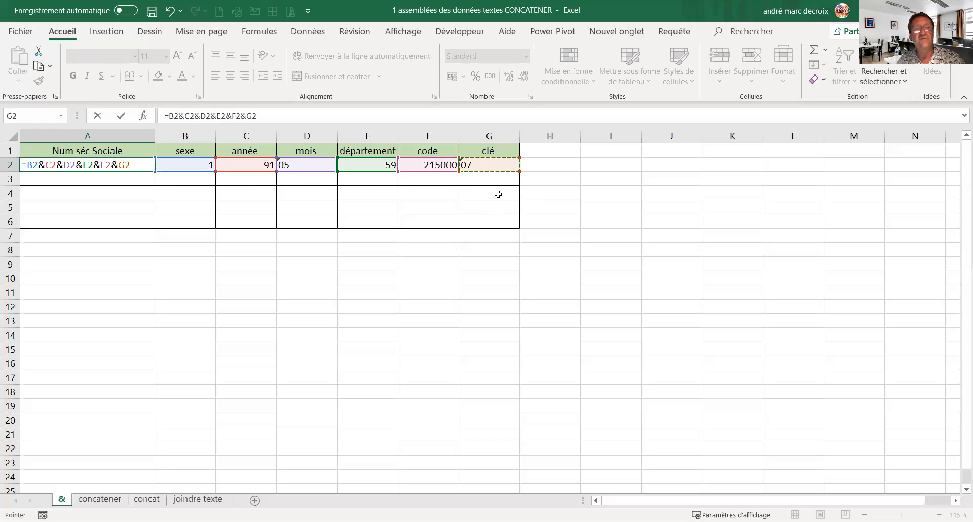
key(ctrl+Return)
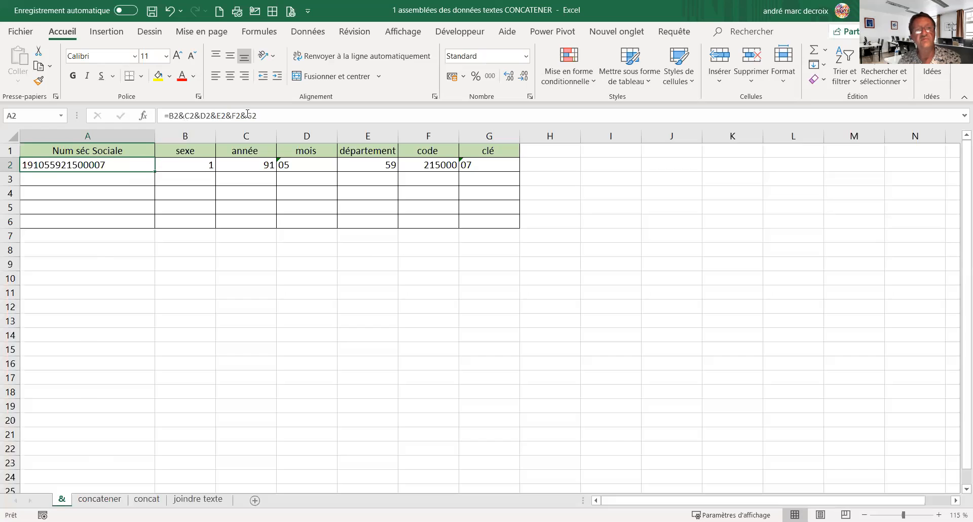
- Cut the A2 formula back to =B2 and append a hyphen separator so that it reads =B2&"-"&
click(264, 116)
drag(265, 116, 181, 117)
key(Delete)
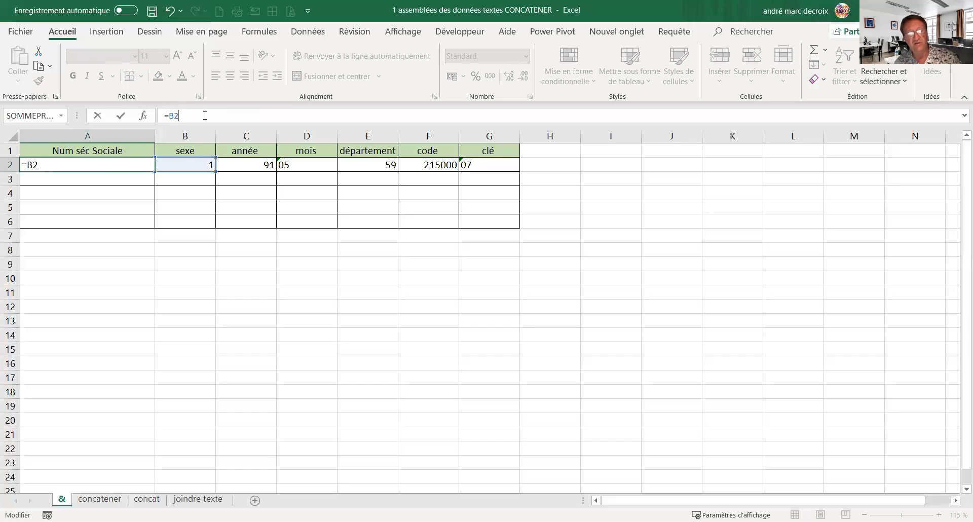
text(&)
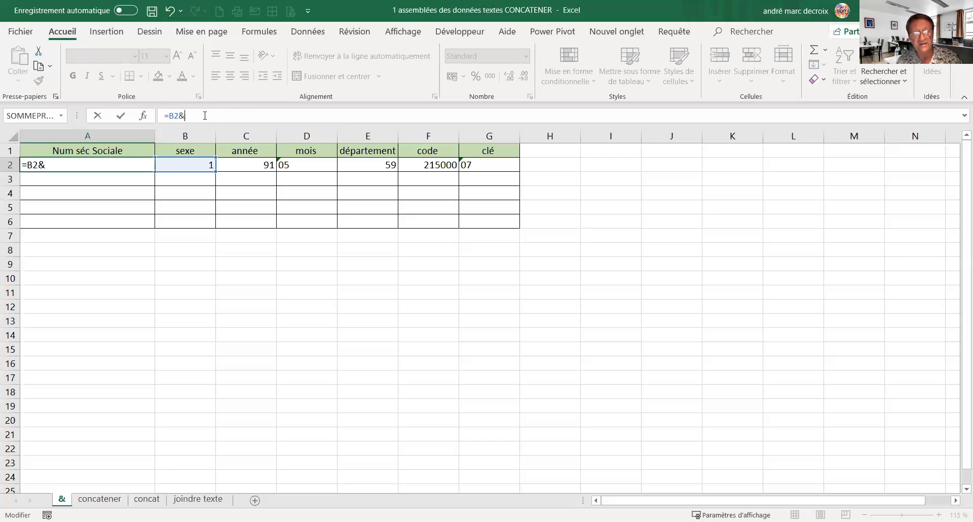
text("-)
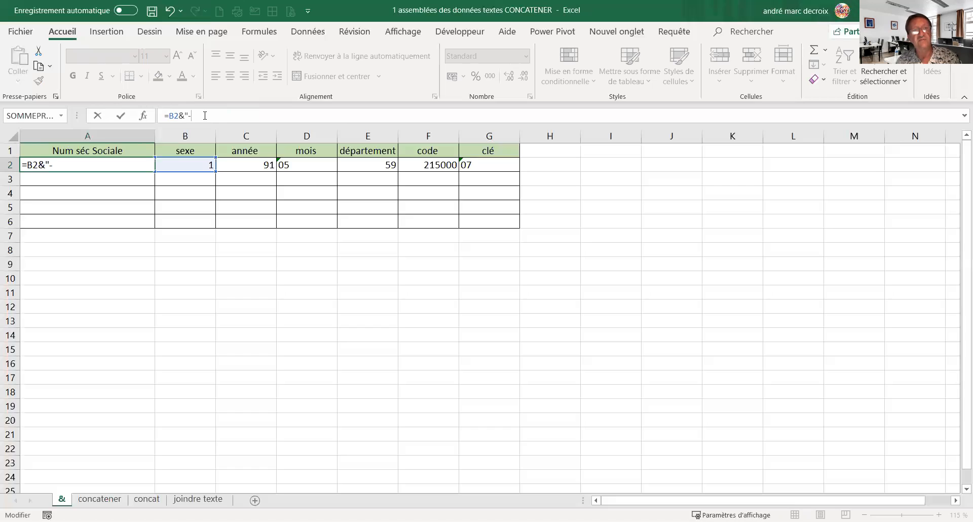
text(")
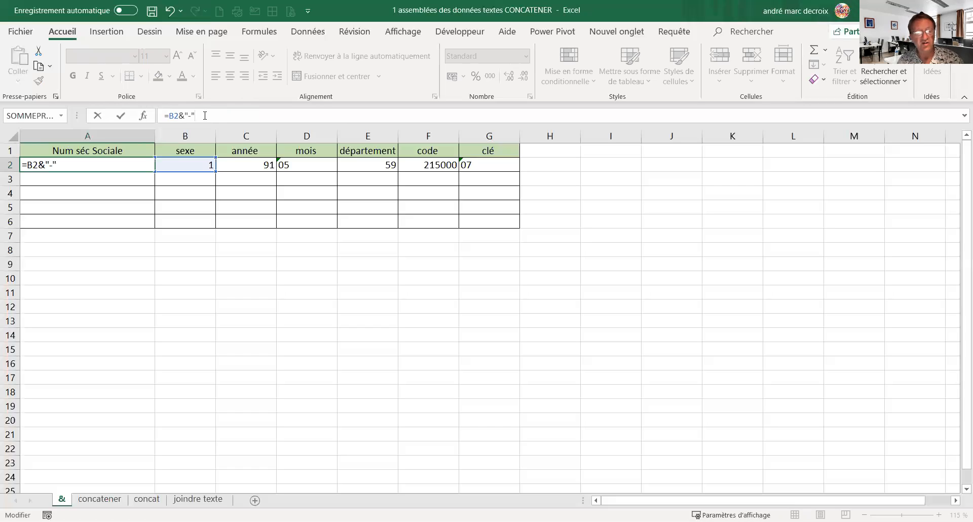
text(&)
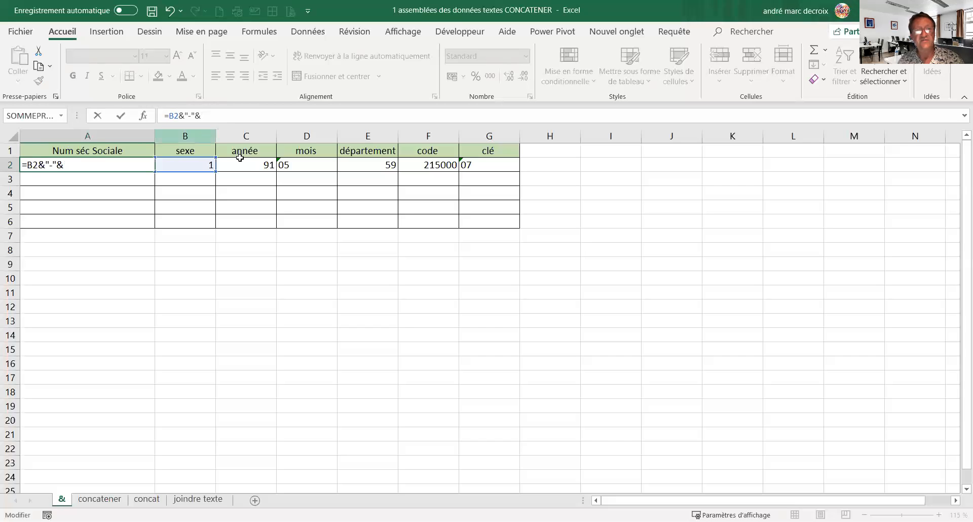
- Complete the A2 formula by appending C2, D2, E2, F2 and G2, joined with &, and validate it
click(251, 165)
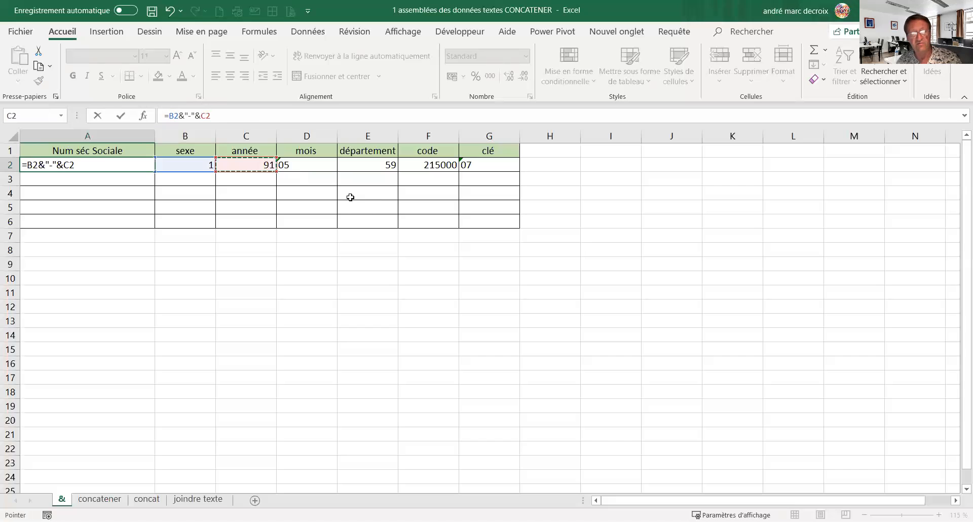
text(&)
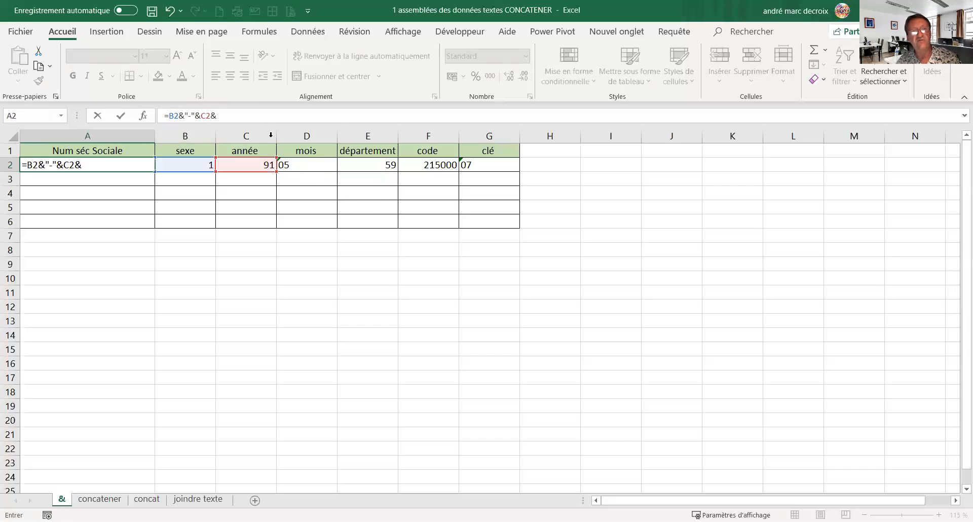
click(305, 162)
text(&)
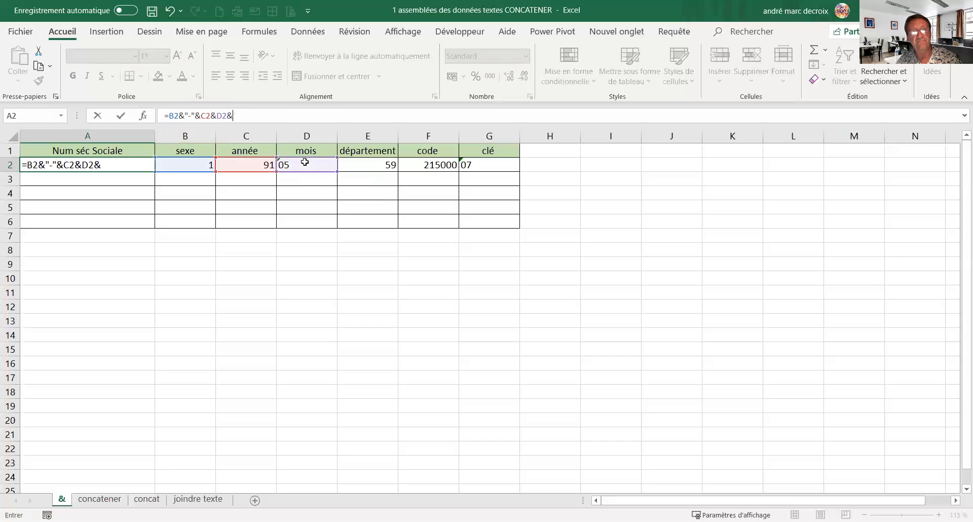
click(360, 167)
text(&)
click(426, 168)
text(&)
click(472, 169)
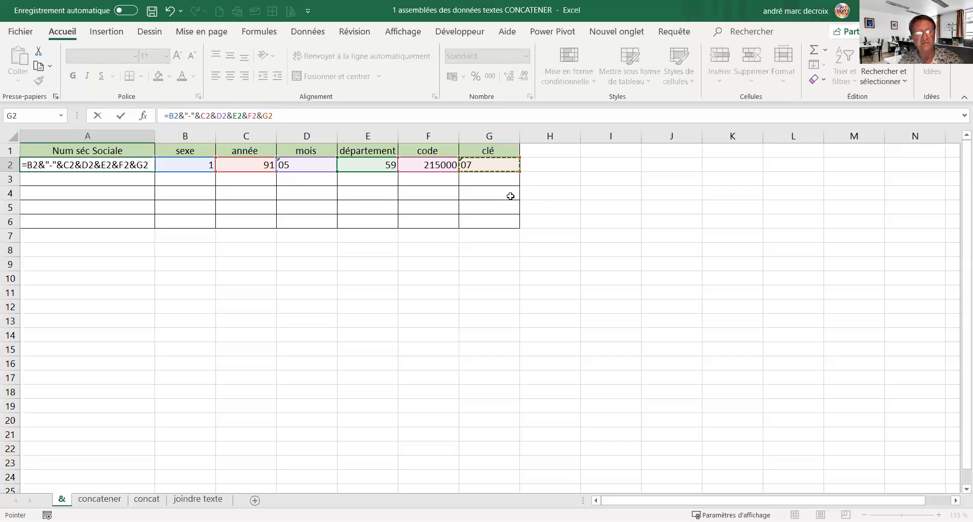
key(ctrl+Return)
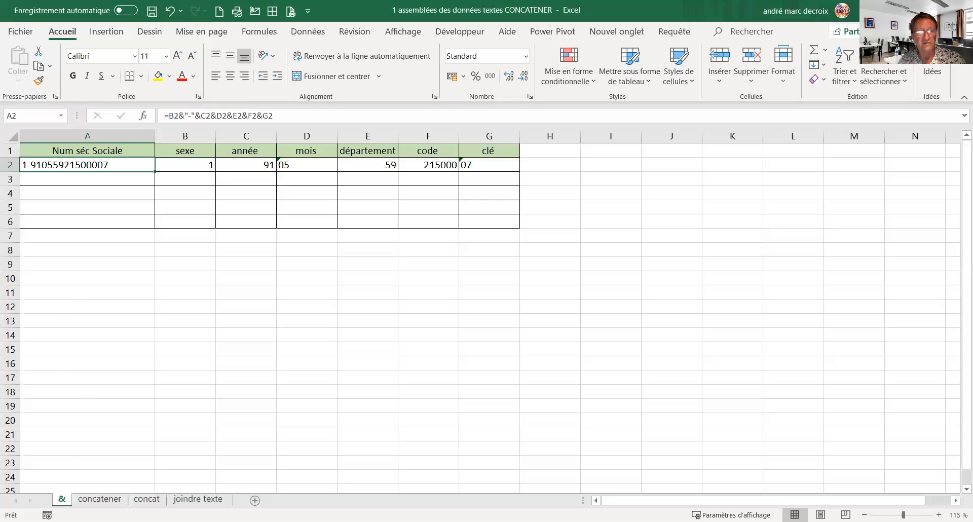
- On the concatener sheet, enter =CONCATENER(B2;C2;D2;E2;F2;G2) in A2 to join the number's six parts
click(93, 501)
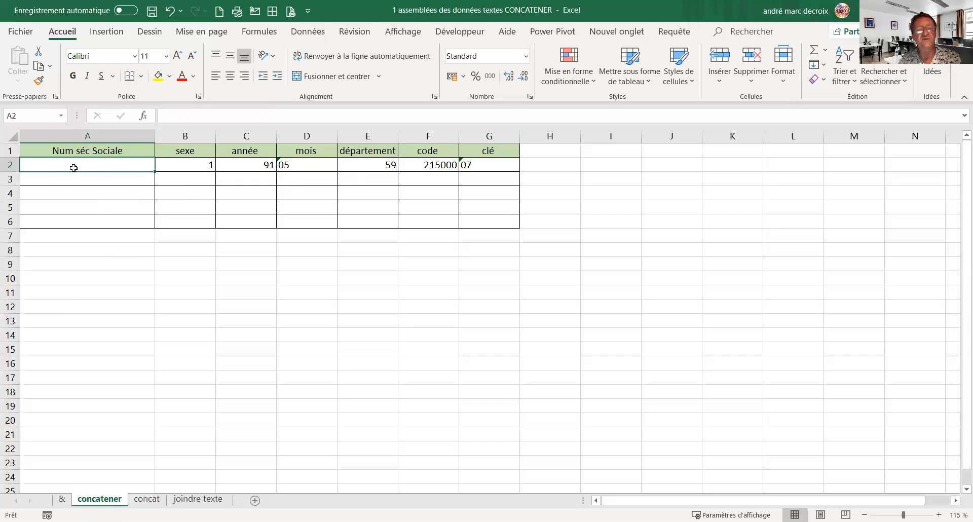
text(=)
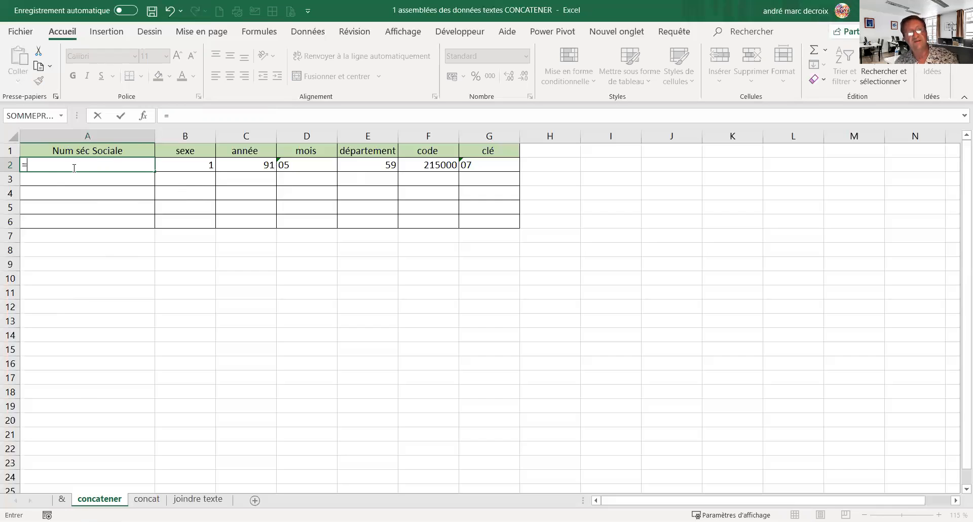
text(conca)
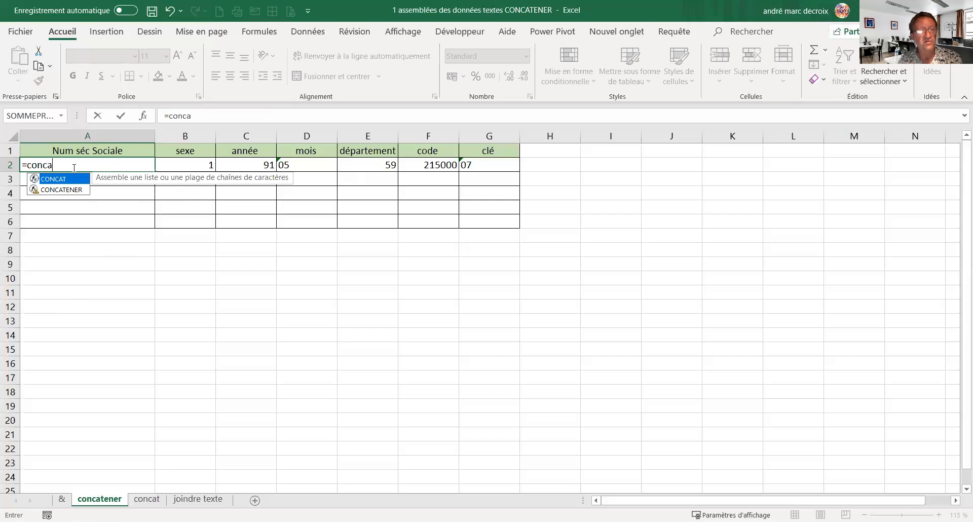
double_click(57, 190)
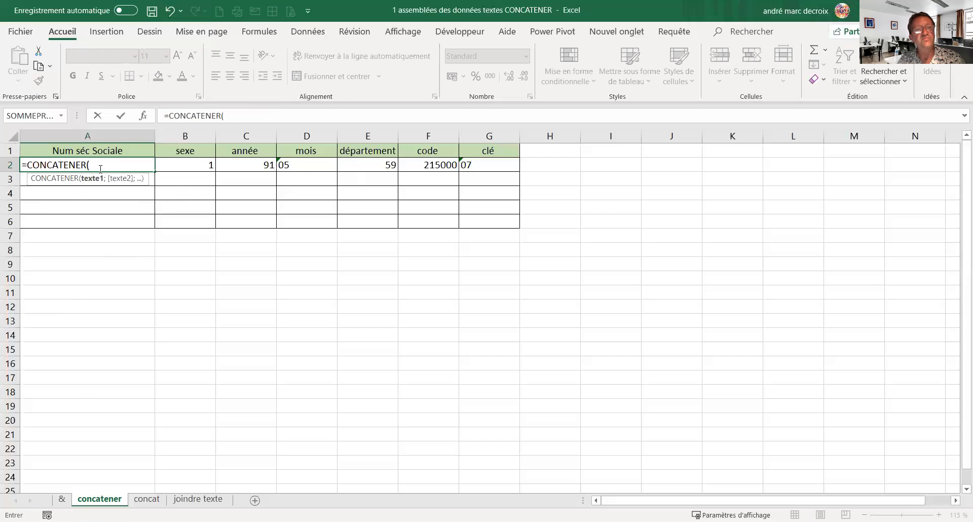
click(182, 164)
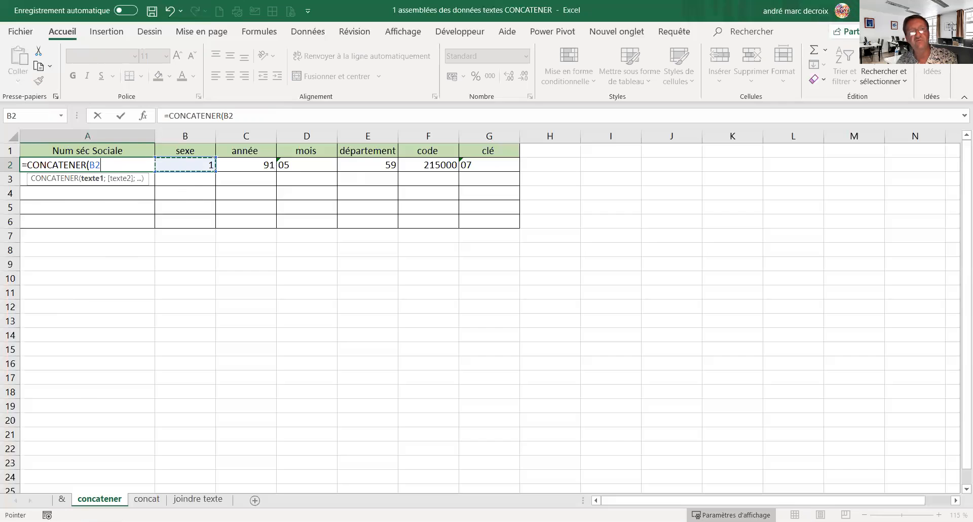
text(;)
click(256, 168)
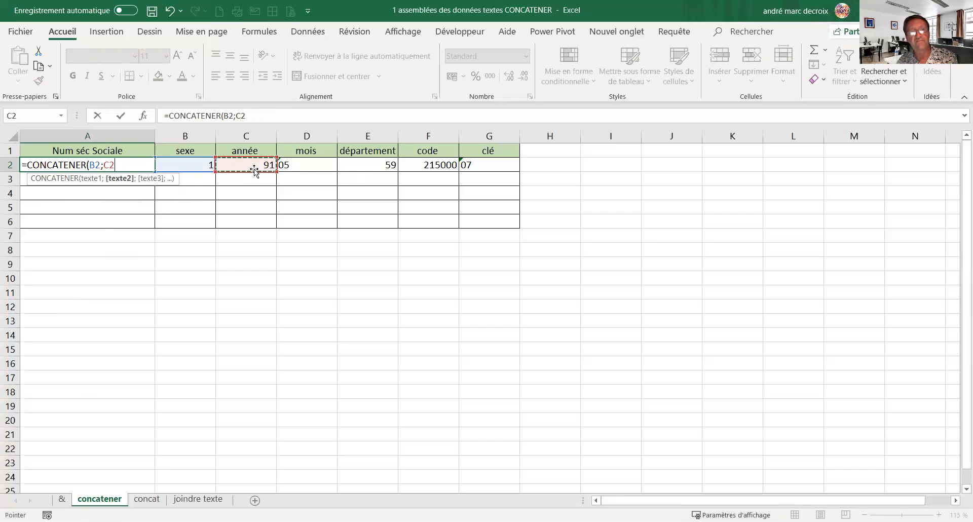
text(;)
click(304, 165)
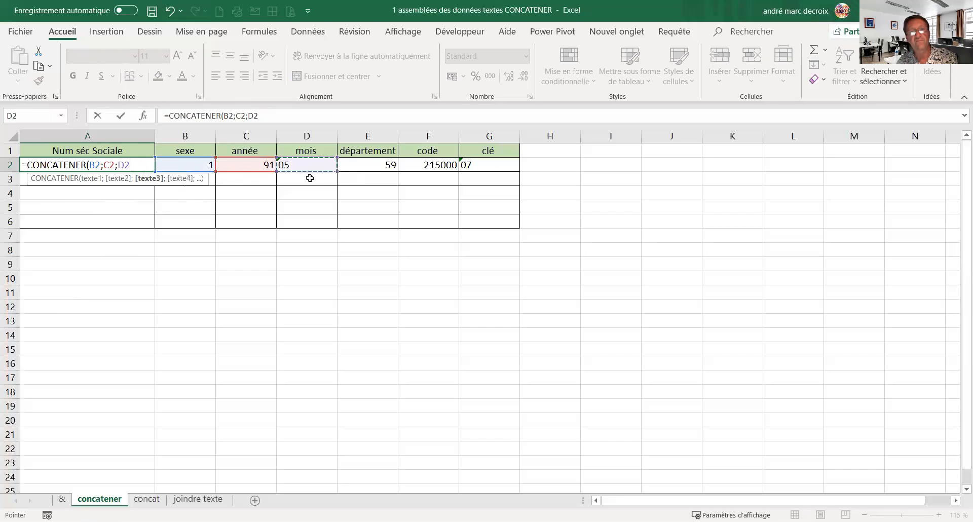
text(;)
click(355, 166)
text(;)
click(427, 165)
text(;G2))
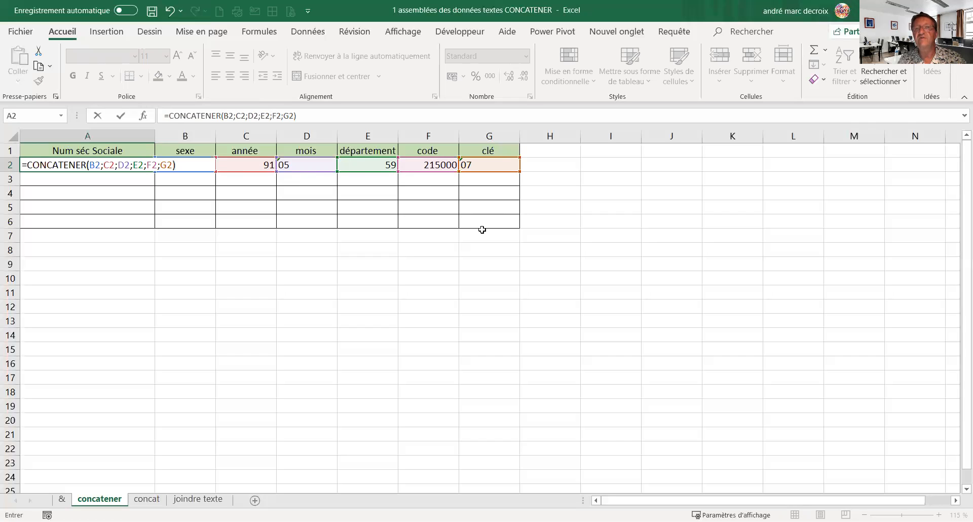
key(ctrl+Return)
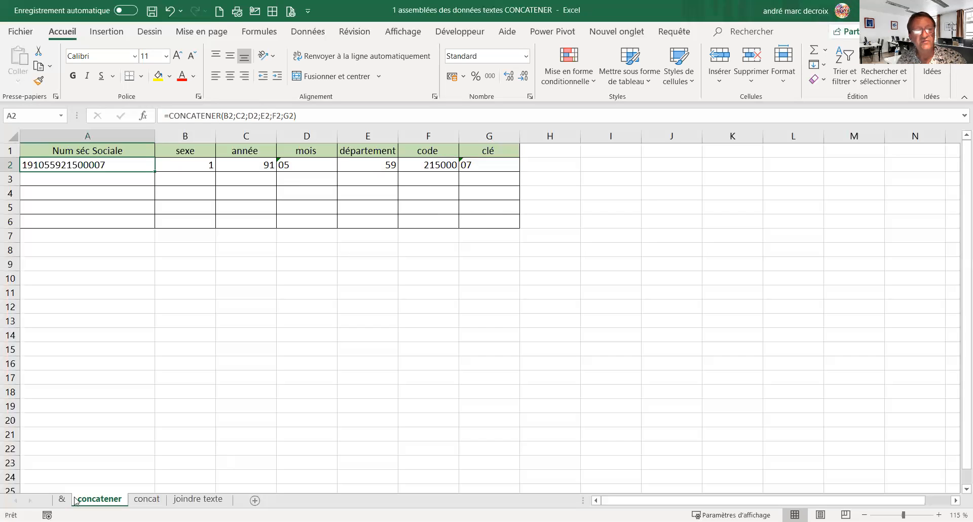
- On the concat sheet, enter =CONCAT(B2:G2) in A2 to join the whole range of number parts
click(146, 500)
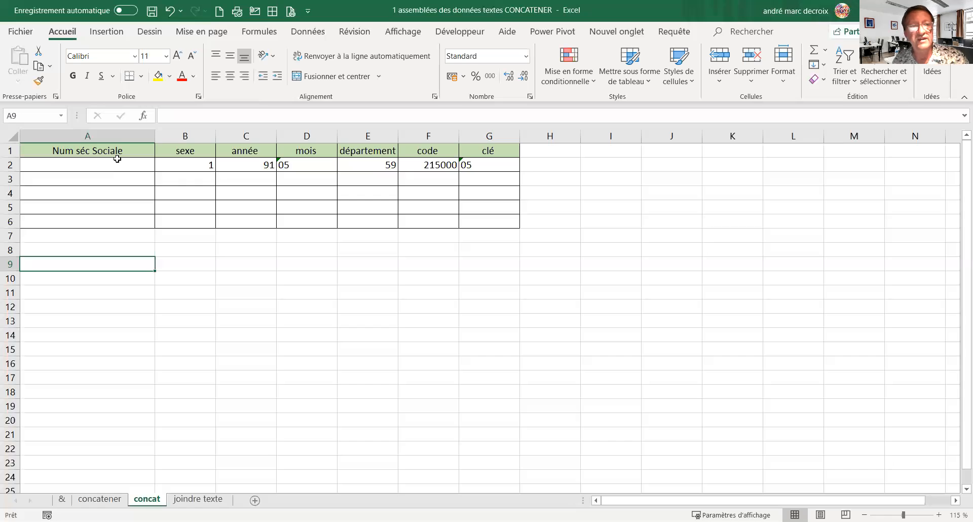
click(98, 166)
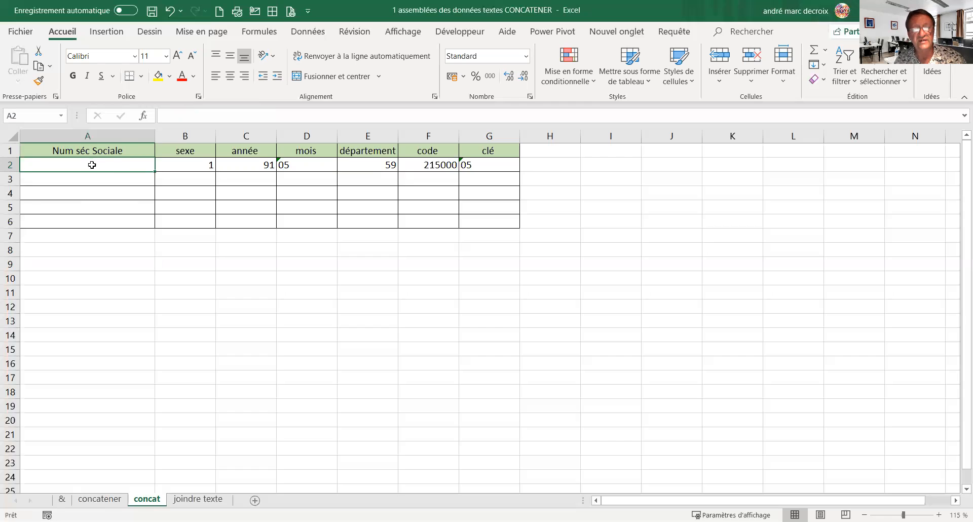
text(=)
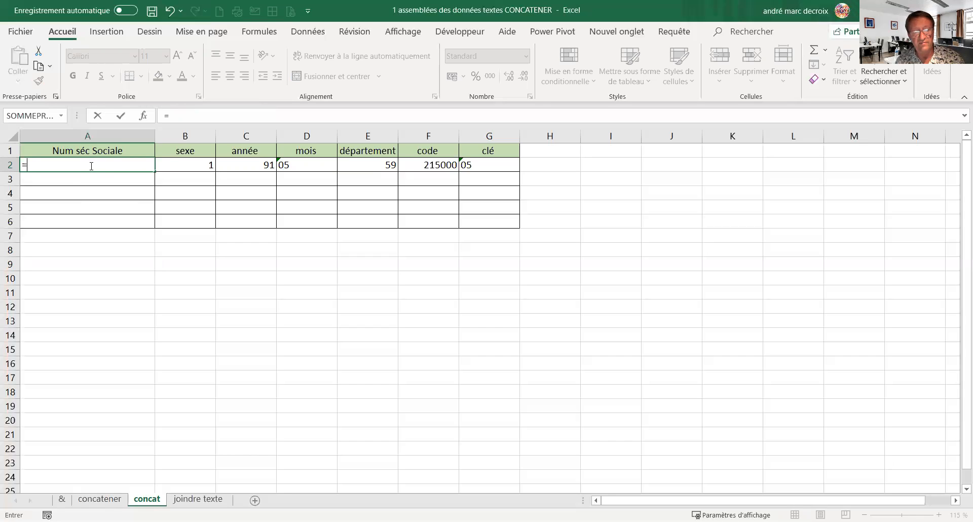
text(conca)
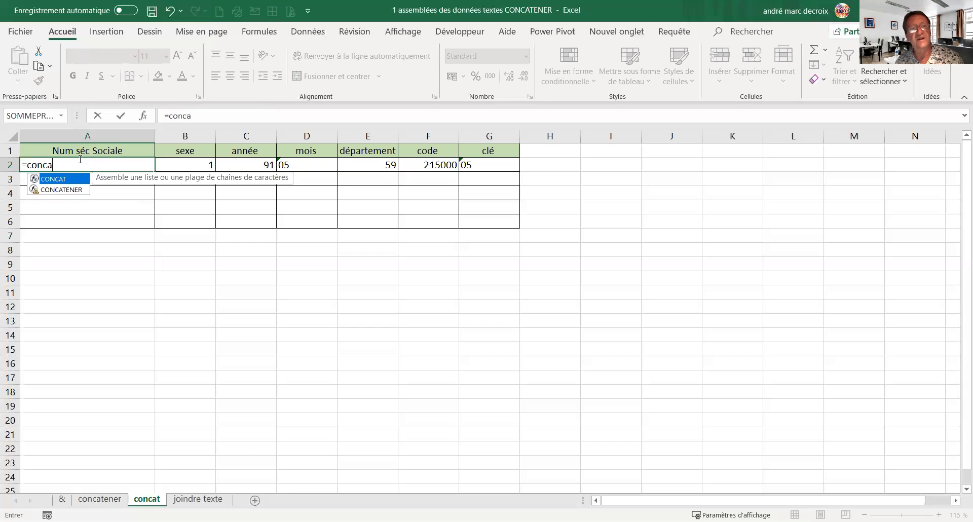
double_click(66, 181)
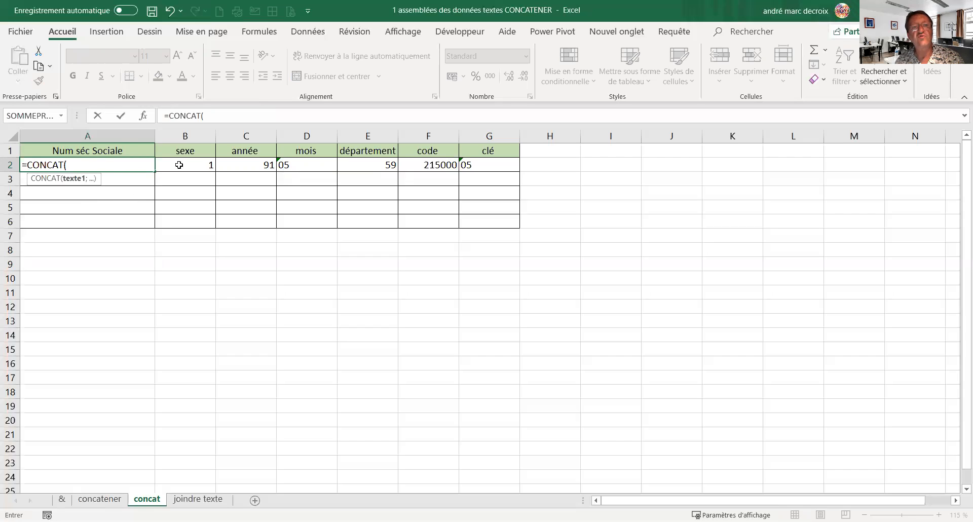
click(179, 165)
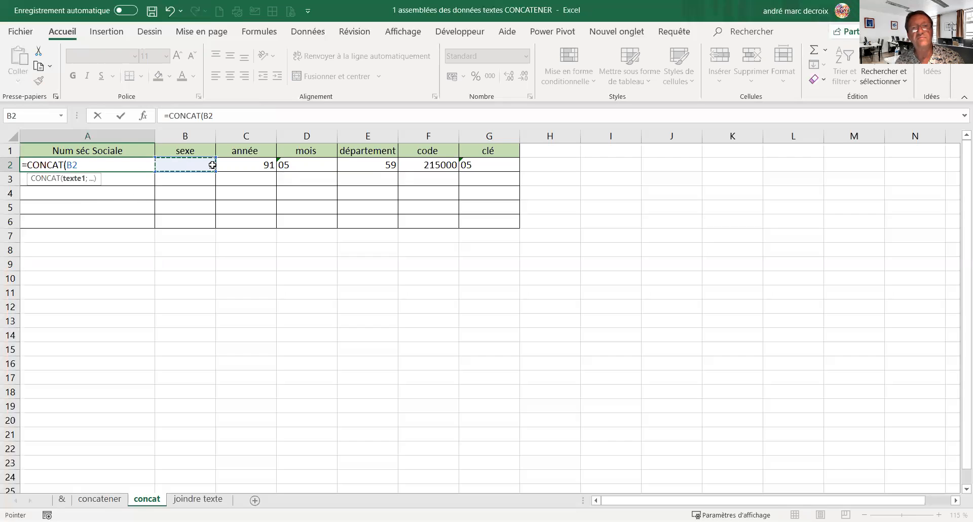
drag(213, 165, 469, 166)
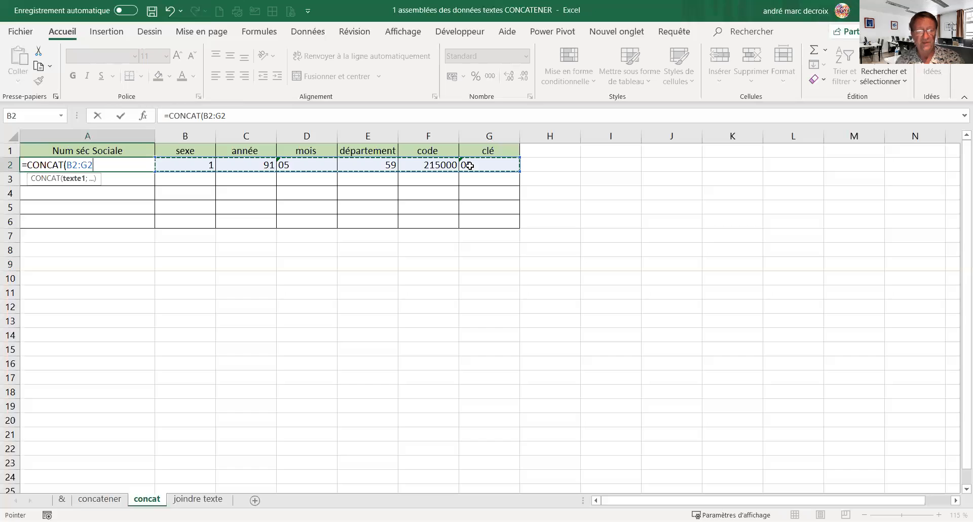
text())
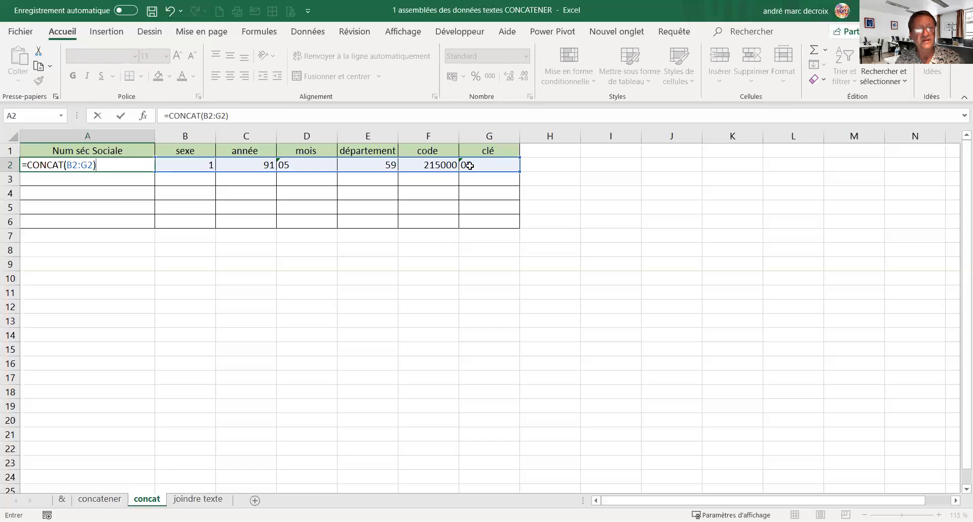
key(ctrl+Return)
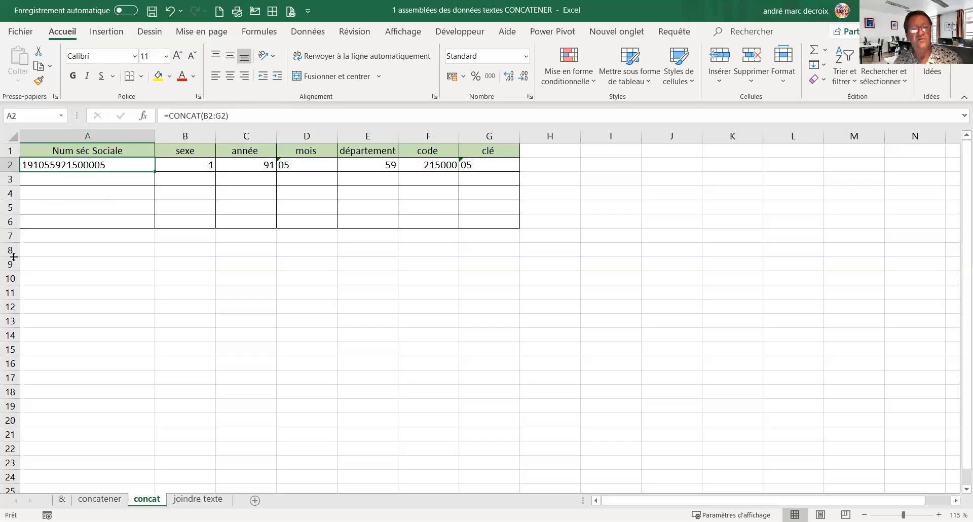
- On the joindre texte sheet, start a JOINDRE.TEXTE formula in A2 with the hyphen "-" as delimiter
click(195, 500)
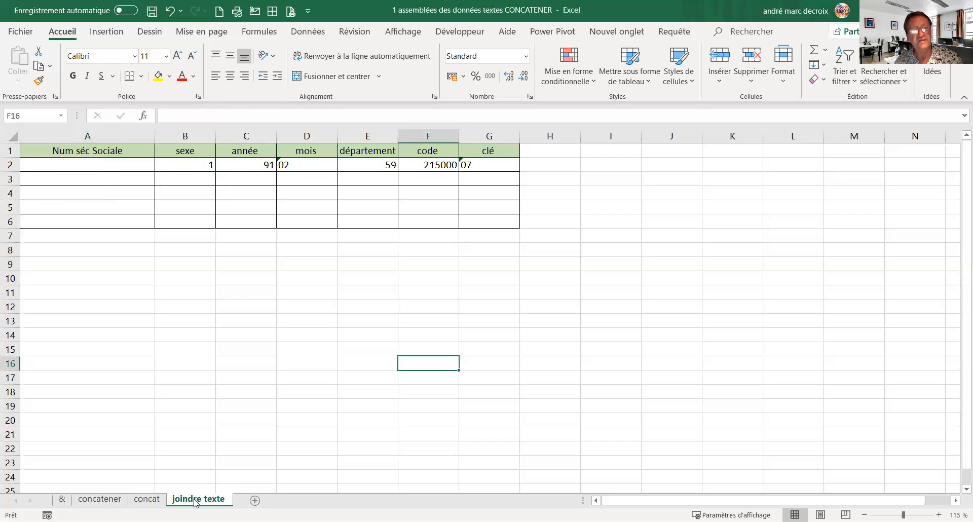
click(49, 168)
text(=)
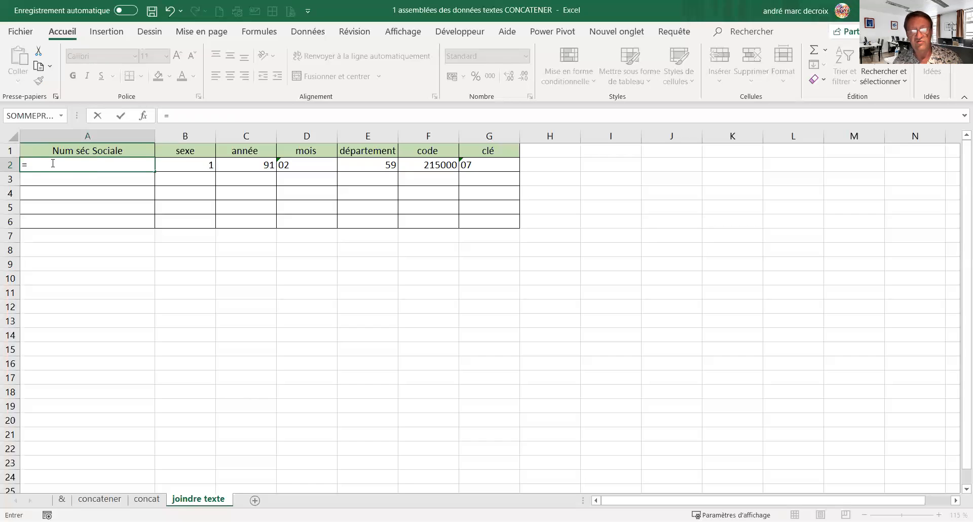
text(join)
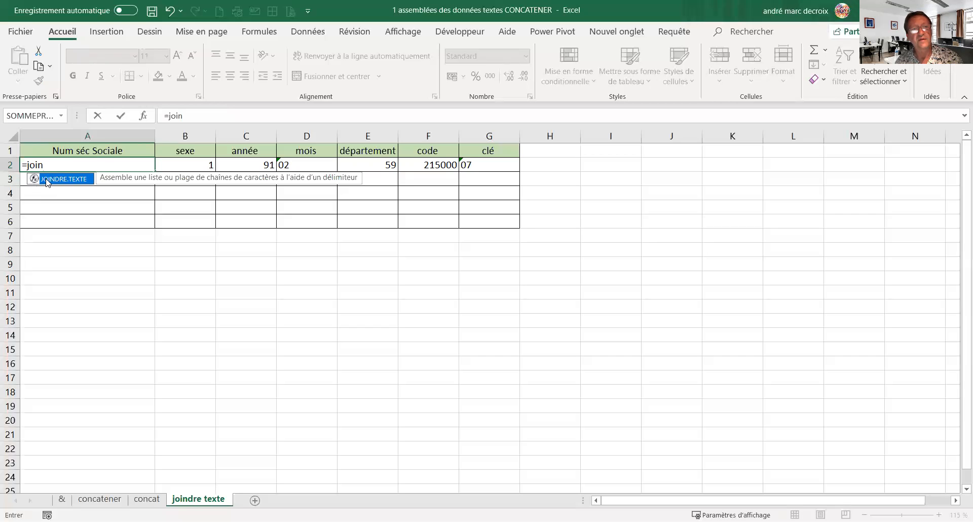
key(Tab)
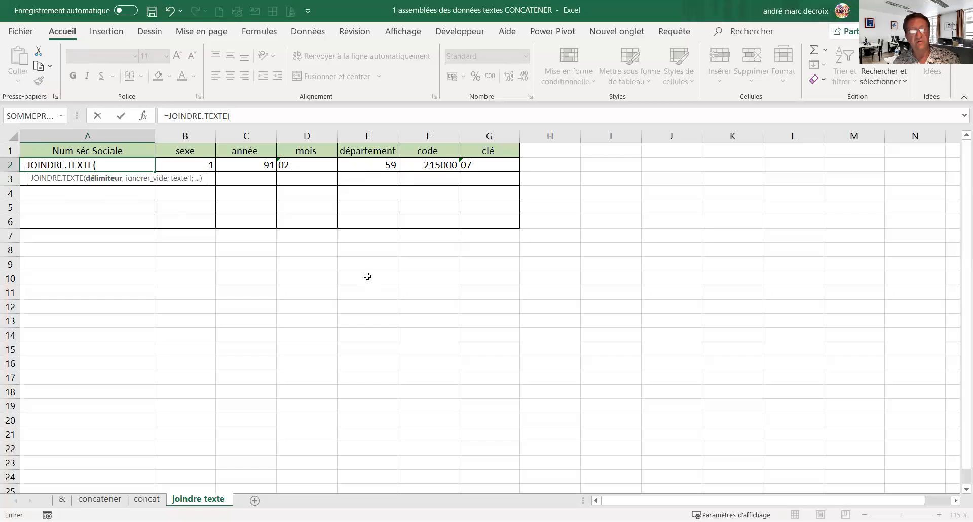
text(")
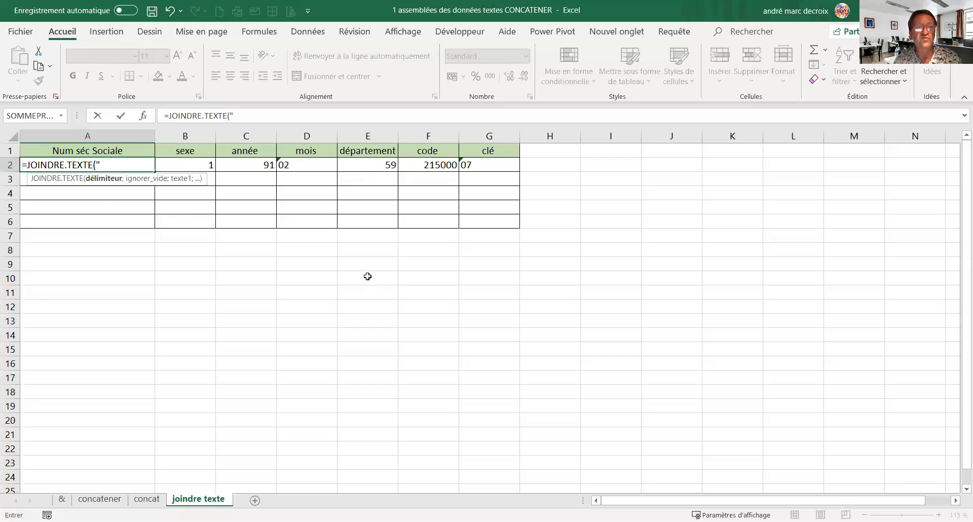
text(-)
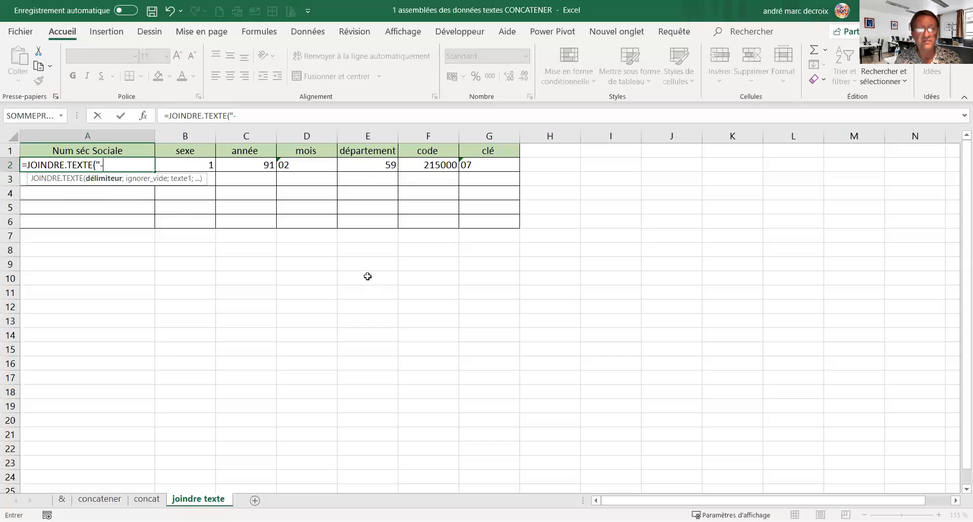
text(")
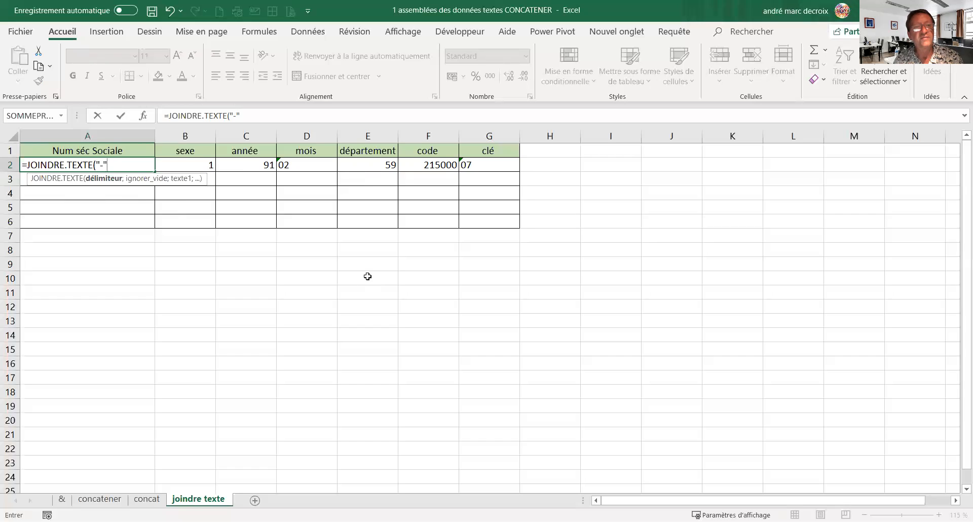
- Complete the A2 formula with VRAI to ignore empty cells and B2:G2 as the text range, and validate it
text(;)
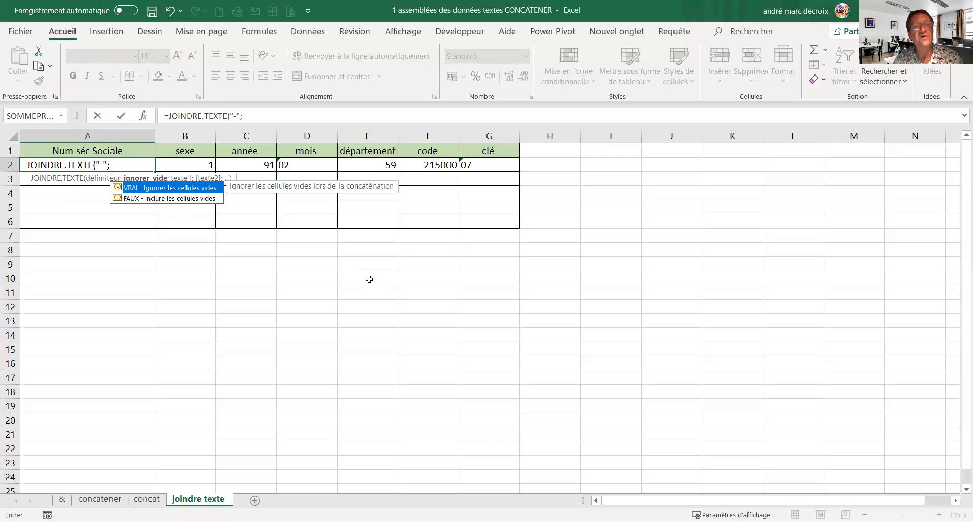
double_click(152, 188)
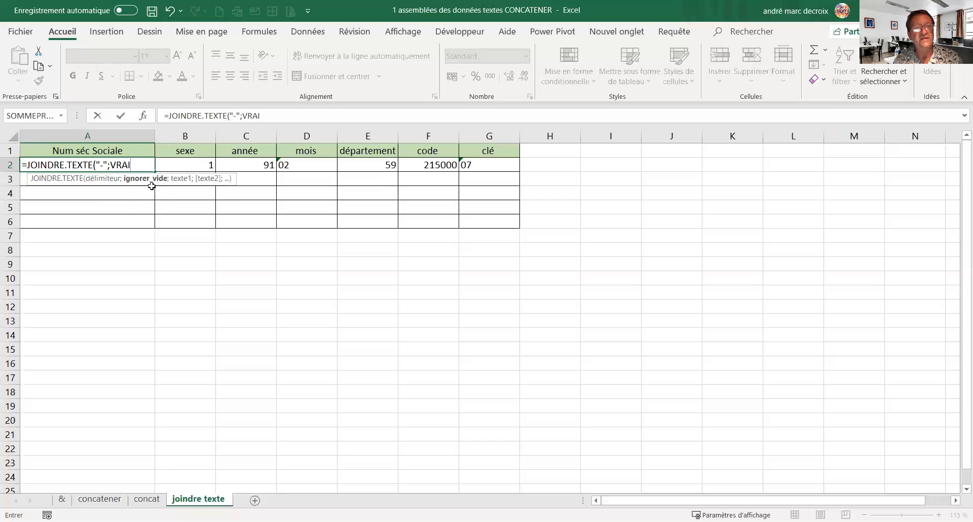
text(;)
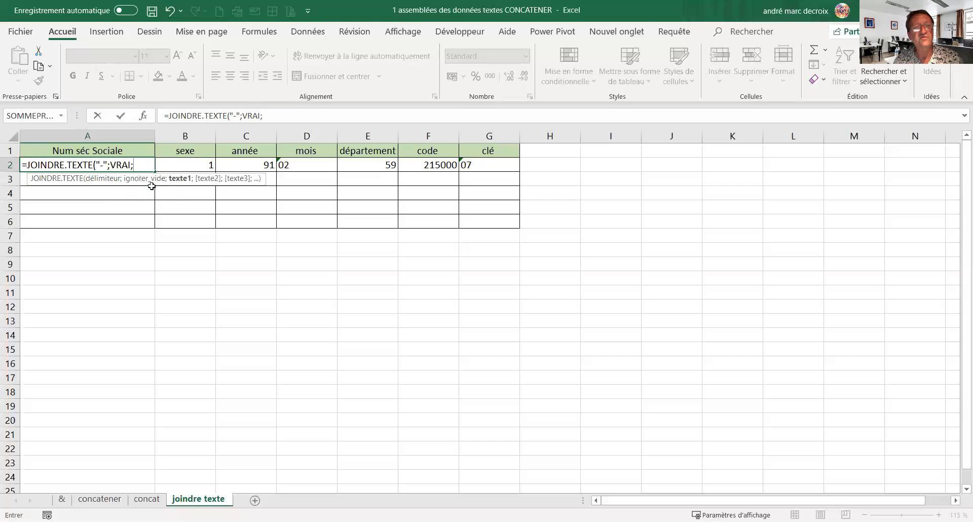
click(188, 163)
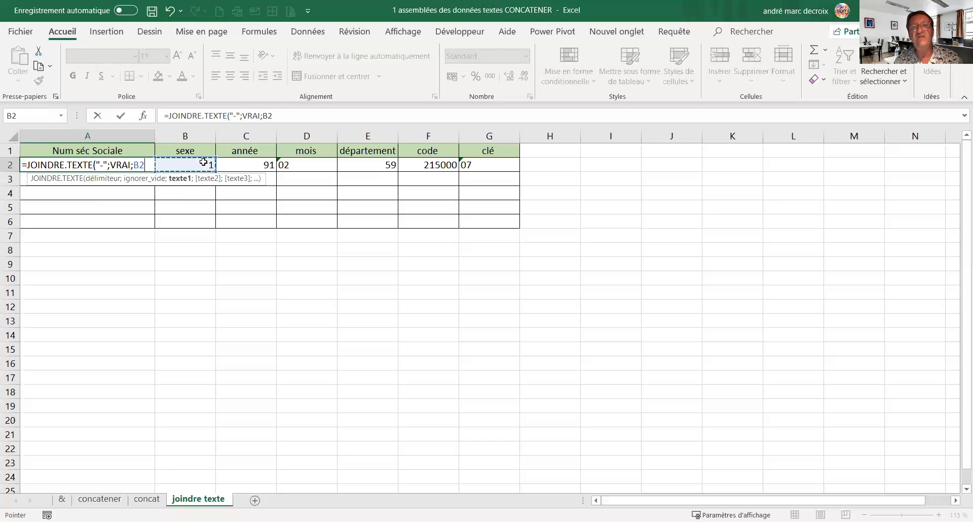
drag(203, 162, 482, 165)
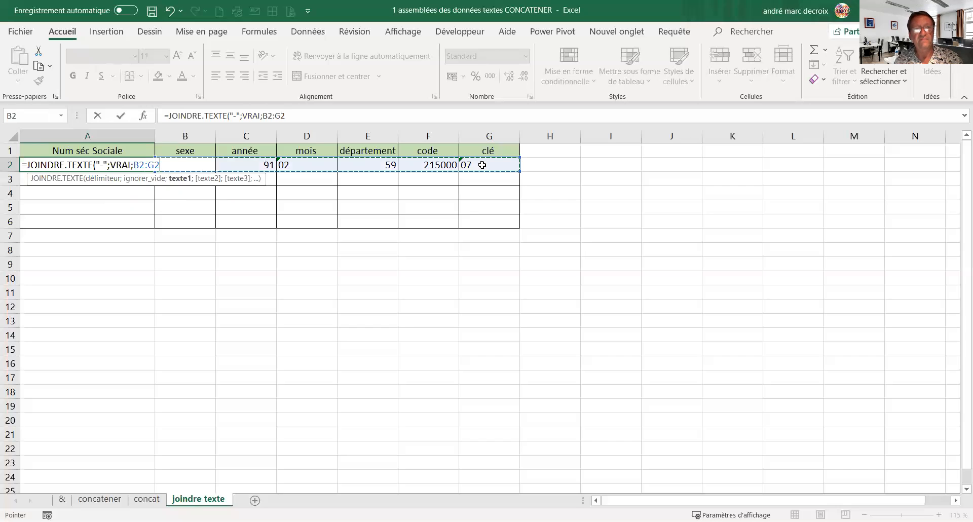
text())
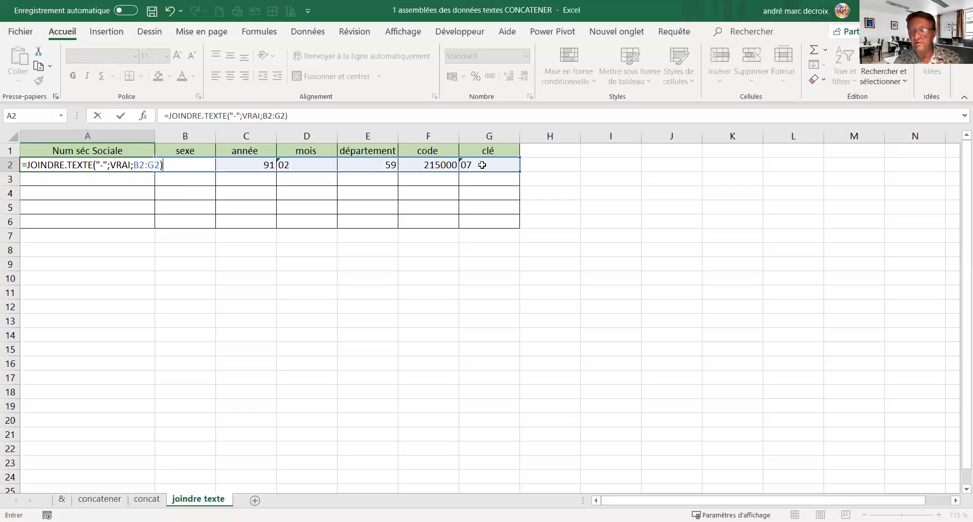
key(ctrl+Return)
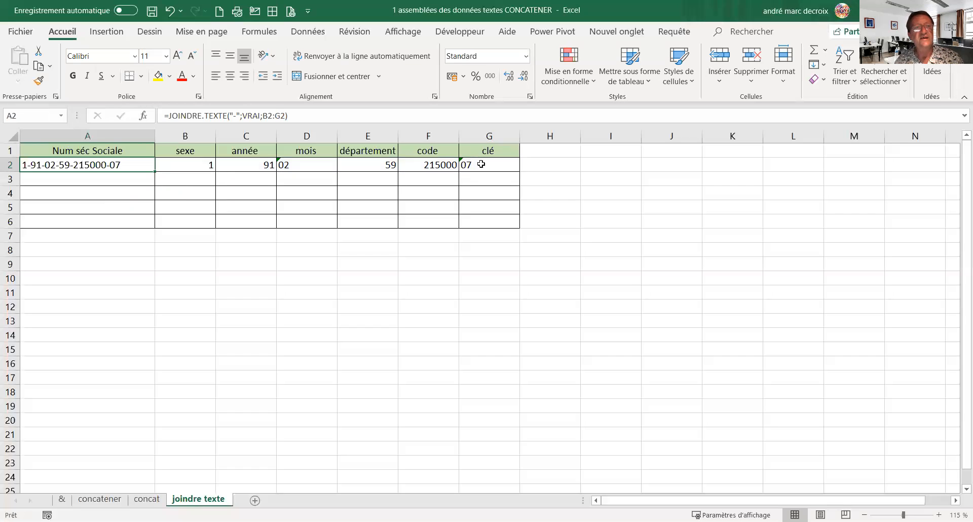